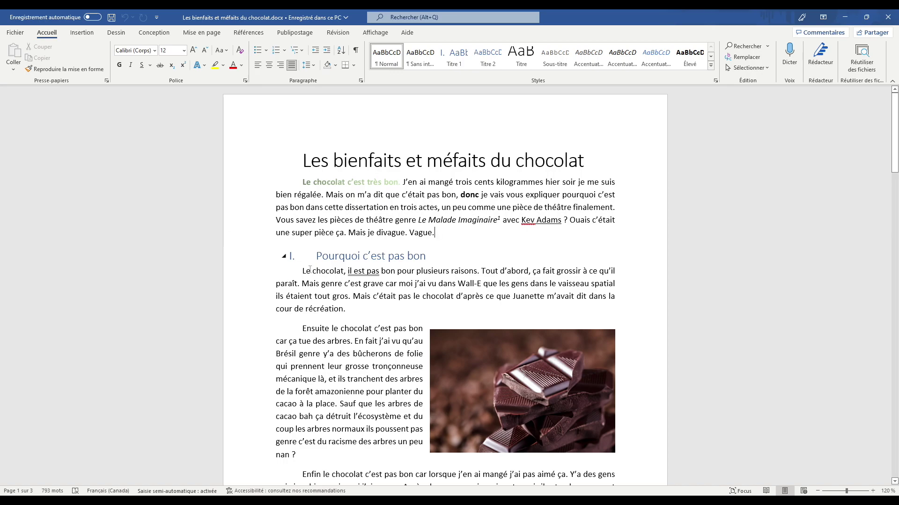
{"action": "scroll", "coordinate": [339, 274], "scroll_direction": "down", "scroll_amount": 10}
{"action": "scroll", "coordinate": [340, 274], "scroll_direction": "up", "scroll_amount": 10}
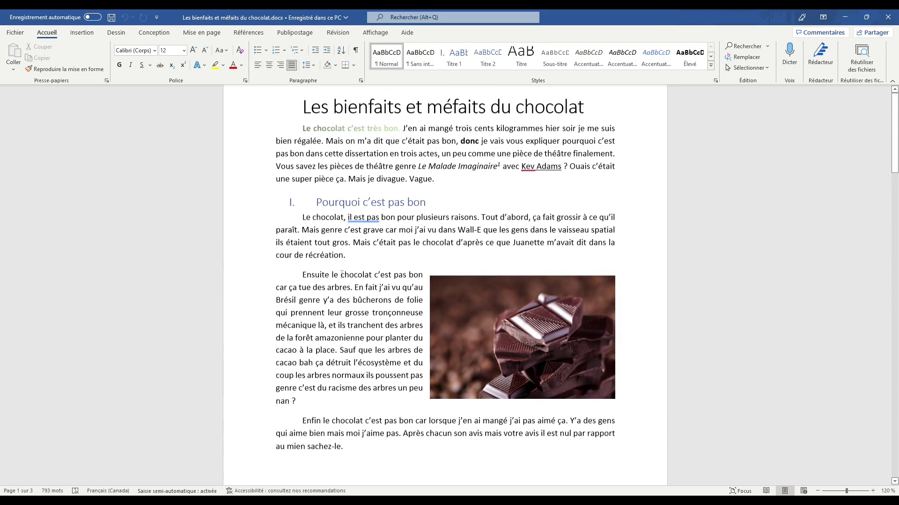
{"action": "scroll", "coordinate": [397, 252], "scroll_direction": "up", "scroll_amount": 2}
{"action": "left_click_drag", "start_coordinate": [895, 133], "coordinate": [888, 100]}
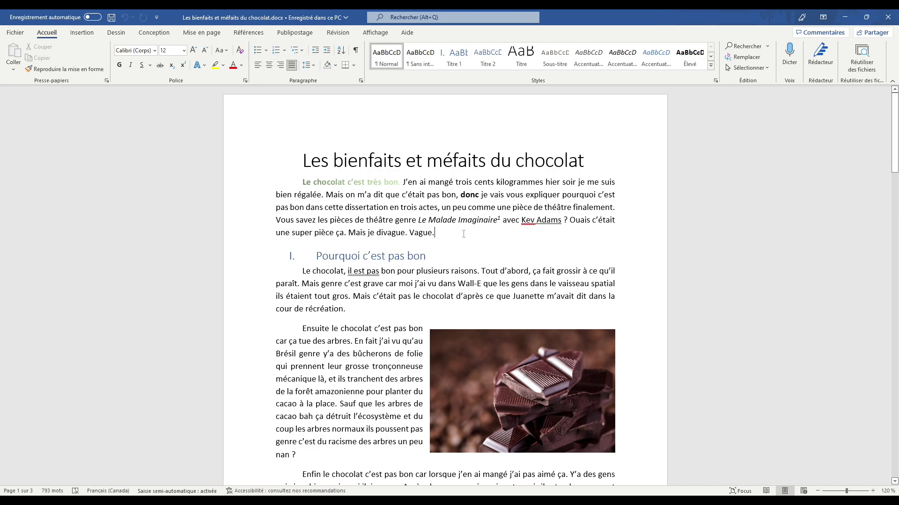
Insert the predefined "Formule du binôme" equation two lines below the document's closing sentence, and undo the insertion
{"action": "scroll", "coordinate": [463, 234], "scroll_direction": "down", "scroll_amount": 20}
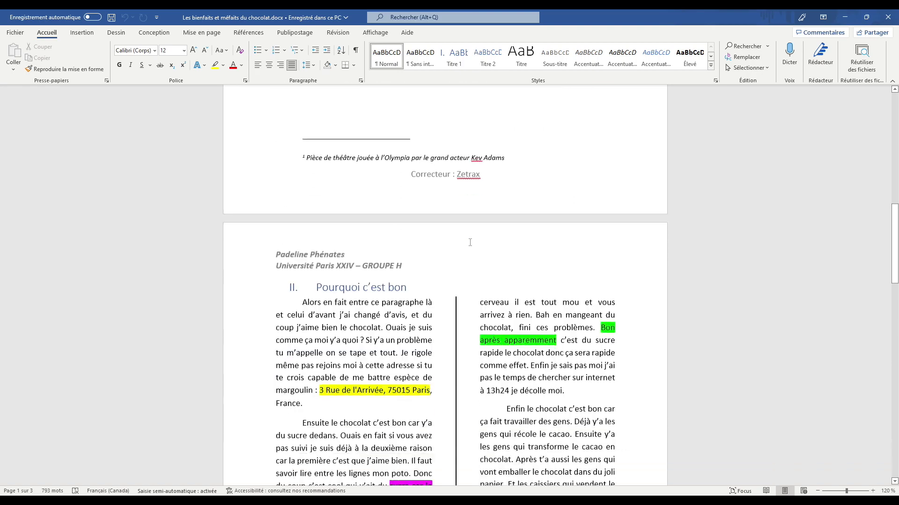
{"action": "scroll", "coordinate": [468, 247], "scroll_direction": "down", "scroll_amount": 8}
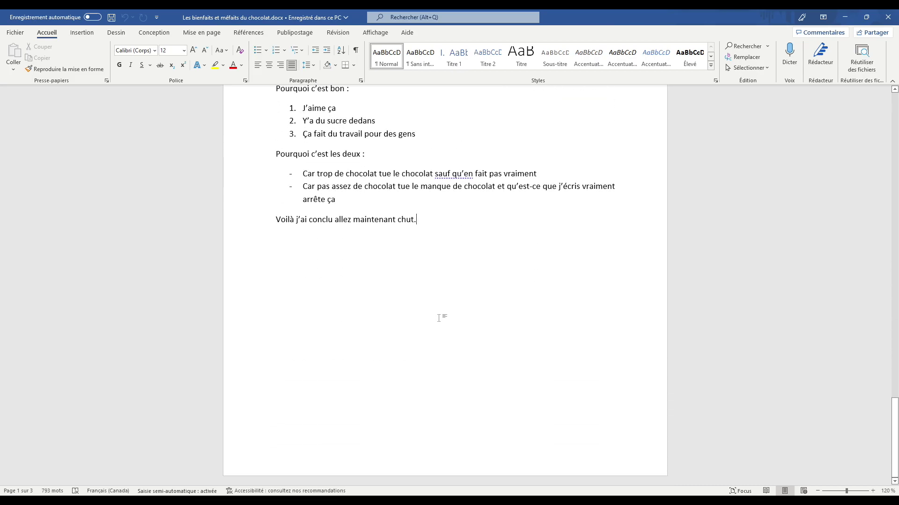
{"action": "key", "text": "Return"}
{"action": "key", "text": "Return"}
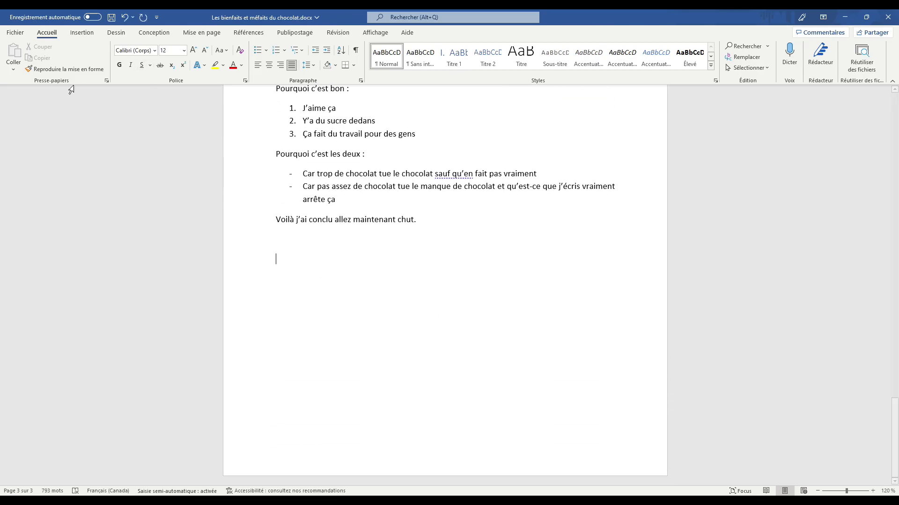
{"action": "left_click", "coordinate": [83, 32]}
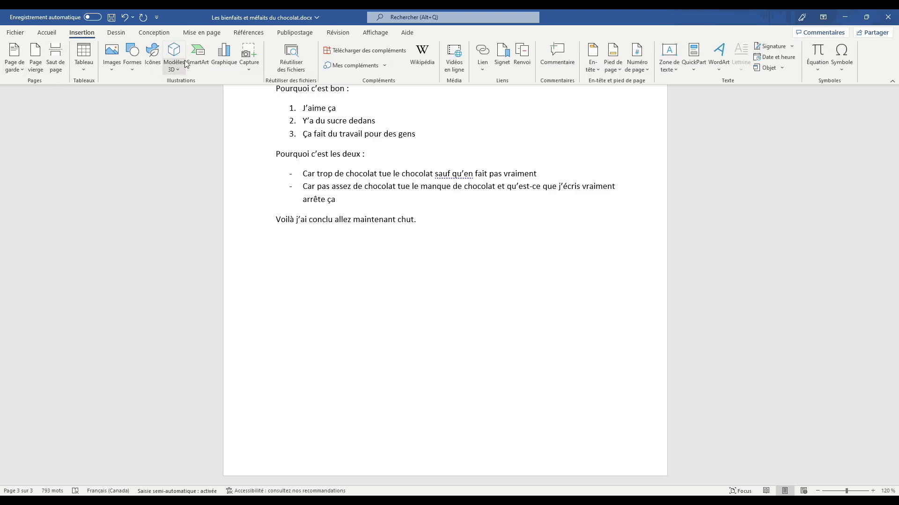
{"action": "left_click", "coordinate": [818, 68]}
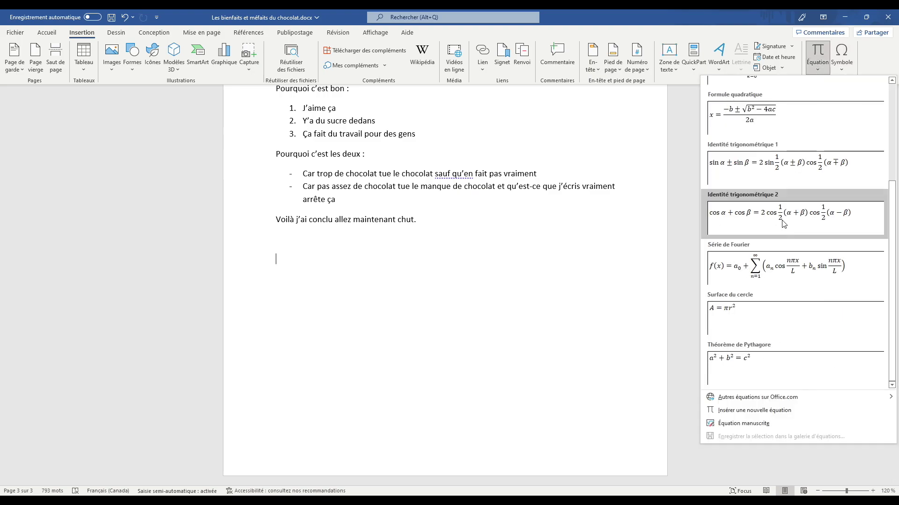
{"action": "scroll", "coordinate": [766, 372], "scroll_direction": "up", "scroll_amount": 3}
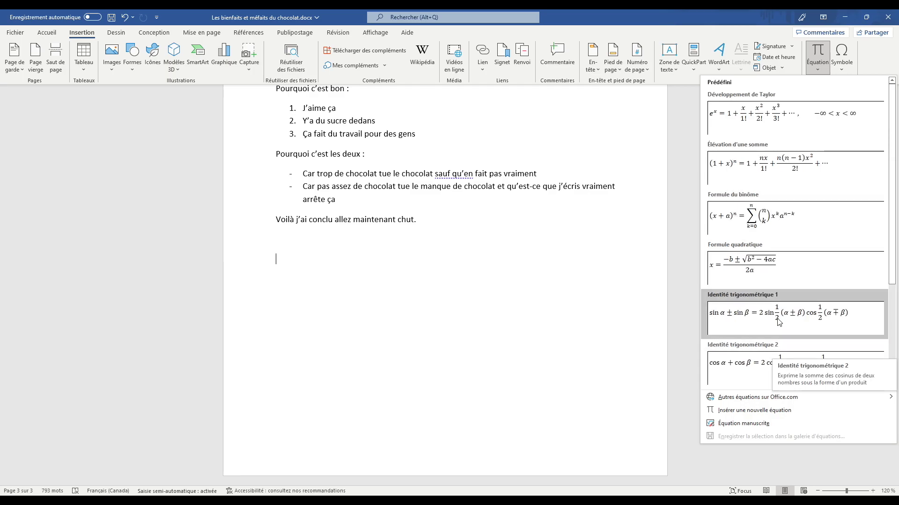
{"action": "left_click", "coordinate": [786, 221]}
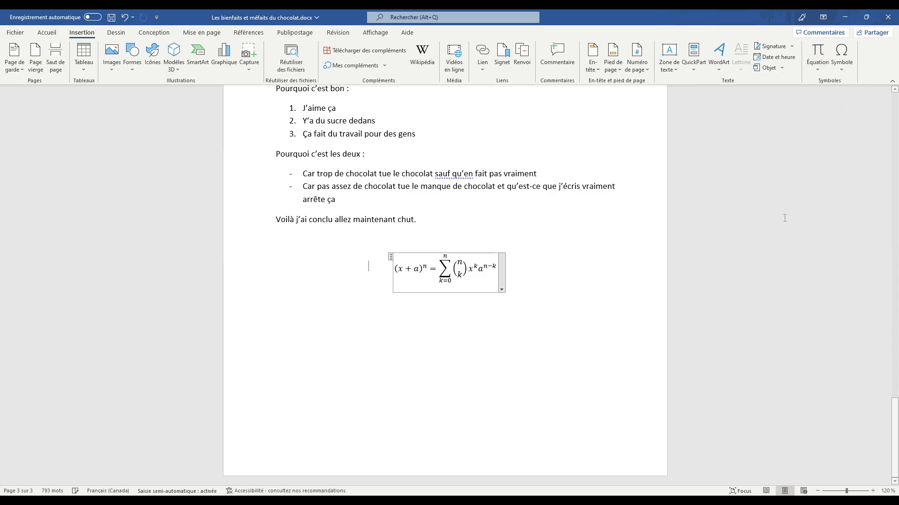
{"action": "key", "text": "ctrl+z"}
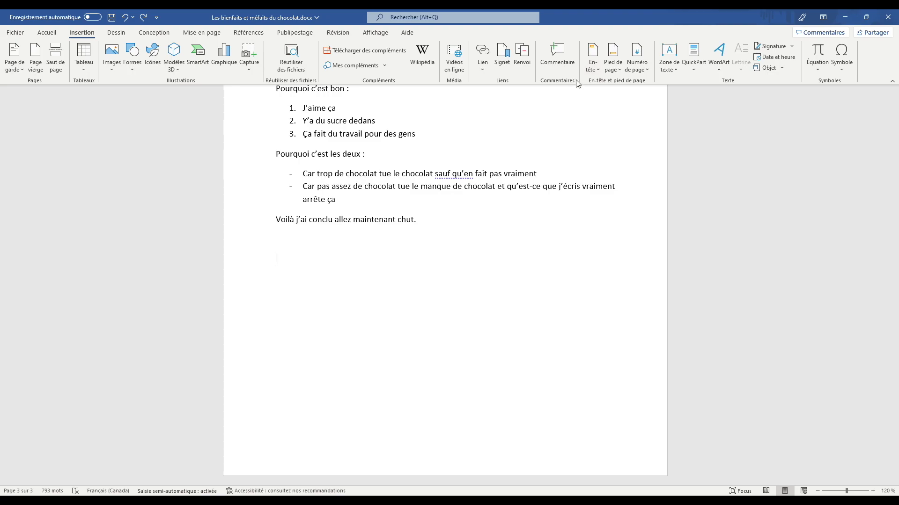
Open the full symbol dialog and examine the list of special characters with their keyboard shortcuts
{"action": "left_click", "coordinate": [840, 56]}
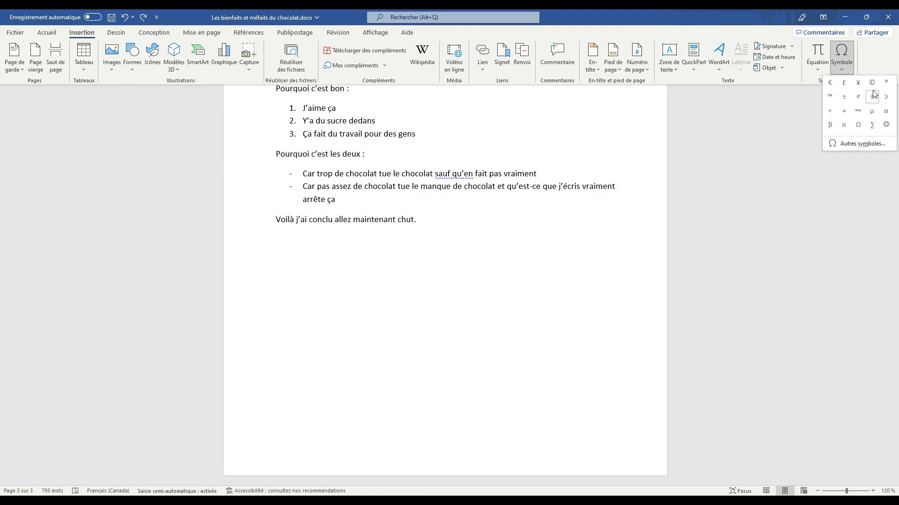
{"action": "left_click", "coordinate": [857, 148]}
{"action": "left_click", "coordinate": [594, 198]}
{"action": "mouse_move", "coordinate": [596, 199]}
{"action": "left_mouse_down"}
{"action": "mouse_move", "coordinate": [595, 220]}
{"action": "mouse_move", "coordinate": [595, 200]}
{"action": "left_mouse_up"}
{"action": "left_click", "coordinate": [348, 175]}
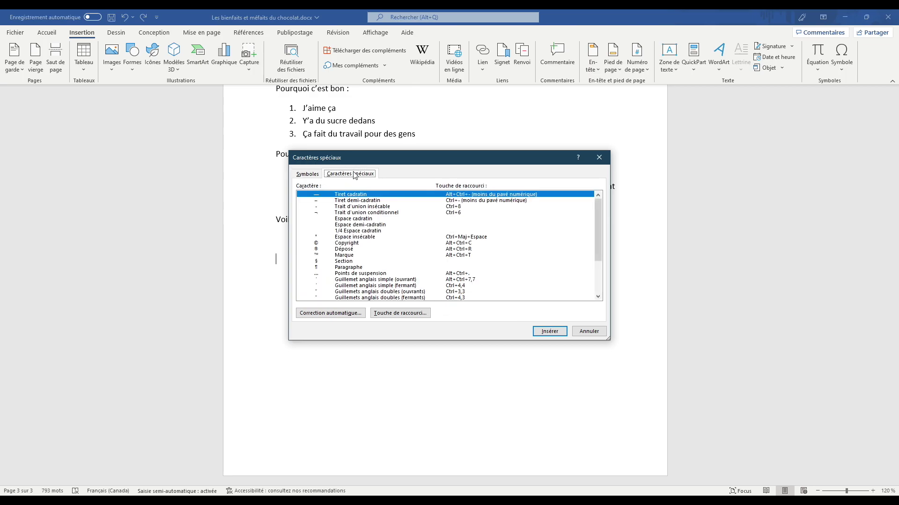
{"action": "scroll", "coordinate": [600, 244], "scroll_direction": "down", "scroll_amount": 1}
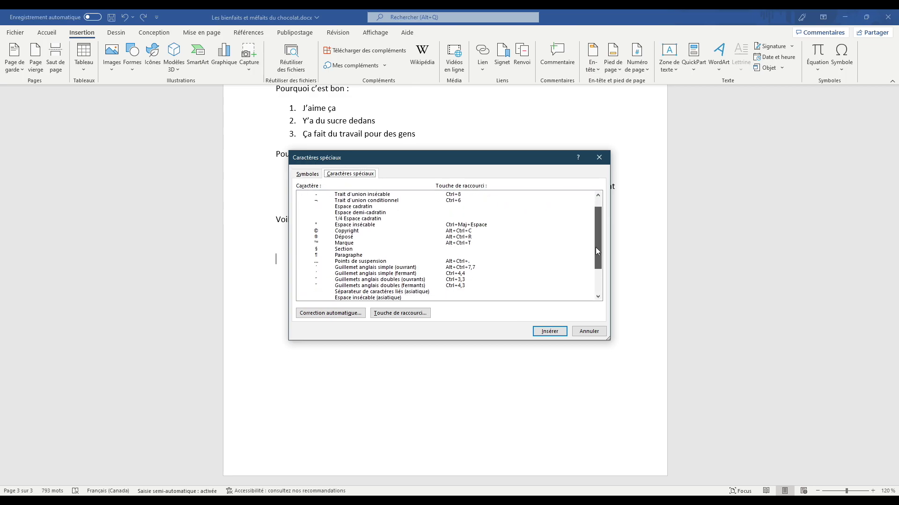
{"action": "scroll", "coordinate": [600, 248], "scroll_direction": "down", "scroll_amount": 2}
Examine the symbol table's character subsets and the list of available fonts
{"action": "left_click", "coordinate": [307, 174]}
{"action": "left_click_drag", "start_coordinate": [595, 215], "coordinate": [595, 244]}
{"action": "left_click", "coordinate": [595, 252]}
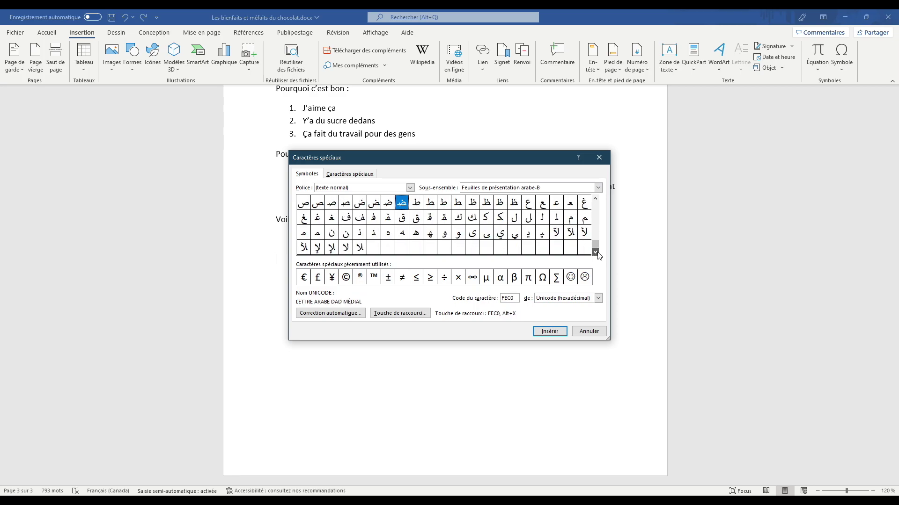
{"action": "left_click_drag", "start_coordinate": [596, 246], "coordinate": [598, 231]}
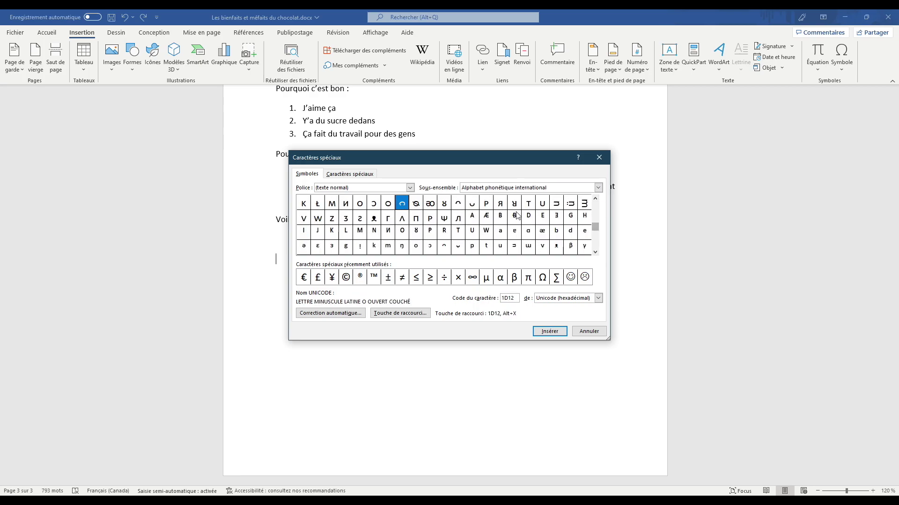
{"action": "left_click", "coordinate": [410, 188]}
{"action": "scroll", "coordinate": [410, 215], "scroll_direction": "down", "scroll_amount": 15}
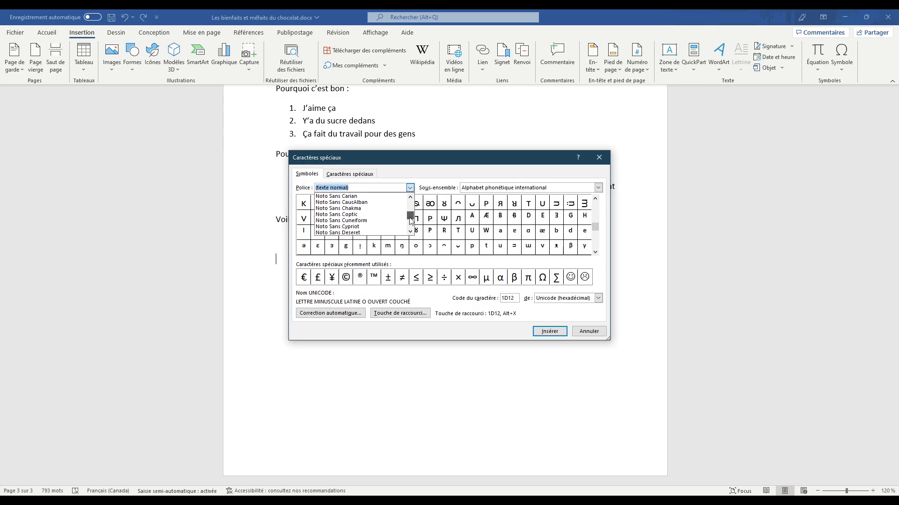
{"action": "left_click", "coordinate": [410, 188]}
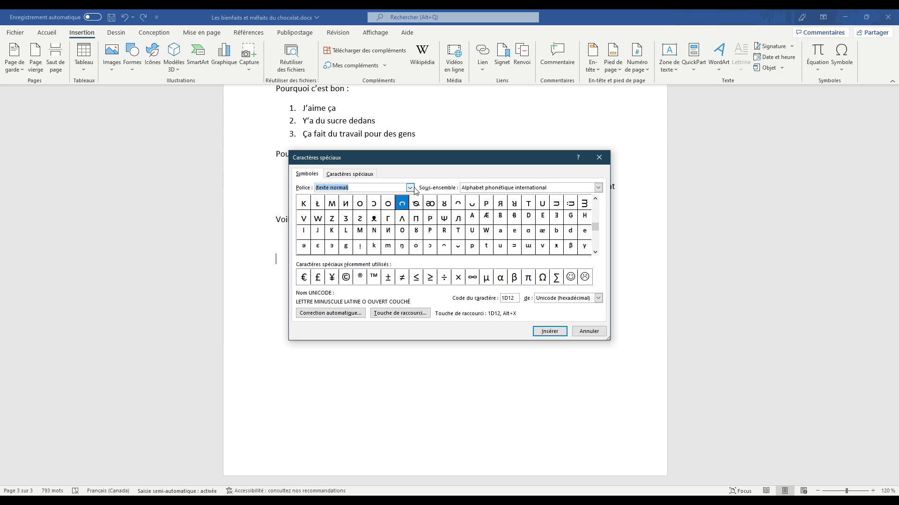
{"action": "left_click_drag", "start_coordinate": [596, 227], "coordinate": [596, 223]}
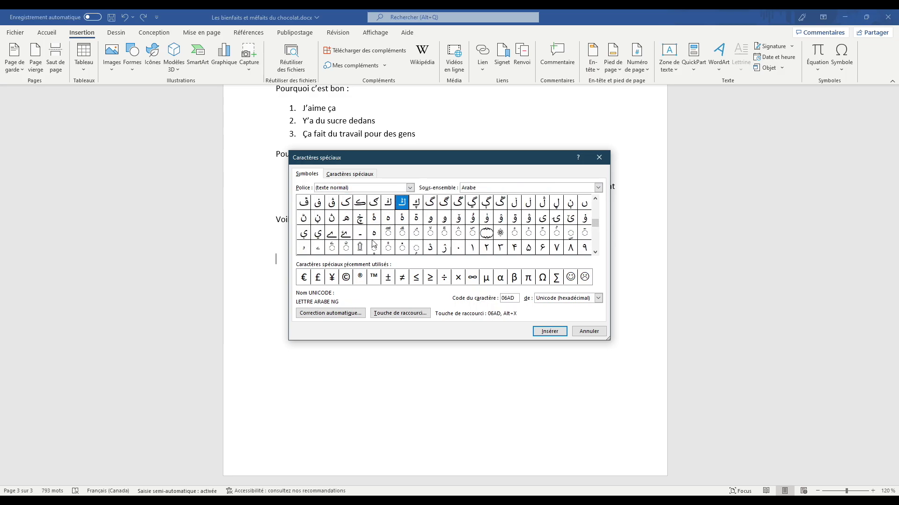
Insert the Cyrillic capital omega with titlo (047C) on the blank line below the closing sentence
{"action": "left_click", "coordinate": [595, 199]}
{"action": "left_click", "coordinate": [595, 199]}
{"action": "left_click", "coordinate": [594, 199]}
{"action": "left_click_drag", "start_coordinate": [595, 199], "coordinate": [592, 200]}
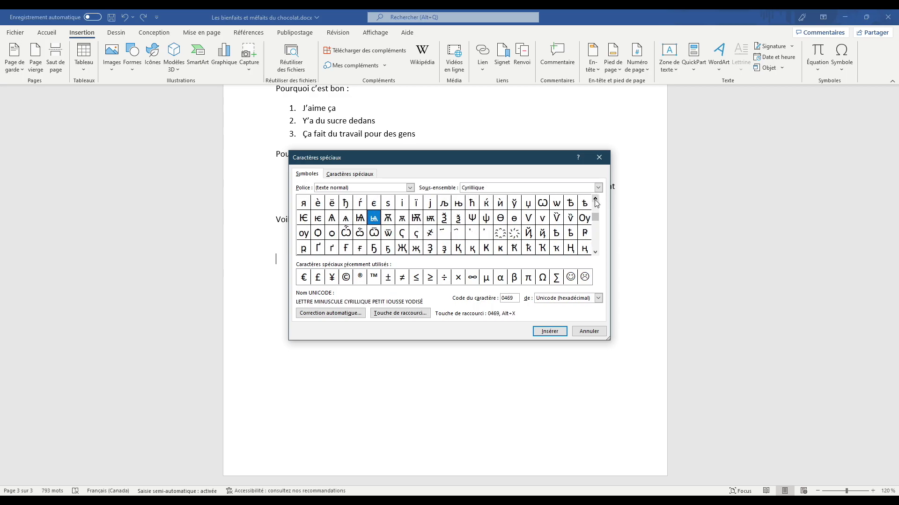
{"action": "left_click", "coordinate": [347, 235]}
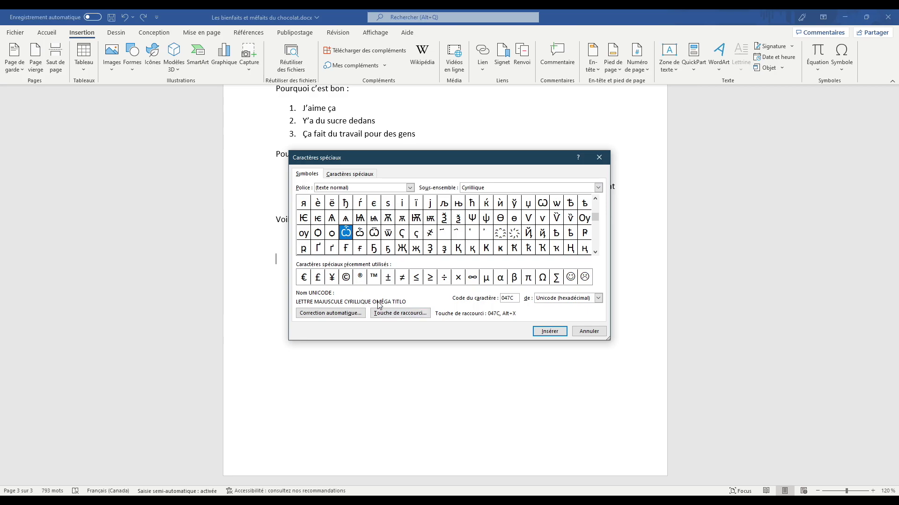
{"action": "left_click", "coordinate": [551, 332]}
Move the symbol dialog clear of the text, enter test letters after the inserted omega, and delete them
{"action": "left_click_drag", "start_coordinate": [407, 158], "coordinate": [560, 173]}
{"action": "left_click", "coordinate": [310, 259]}
{"action": "type", "text": "sdlkdqs"}
{"action": "key", "text": "BackSpace"}
{"action": "key", "text": "BackSpace"}
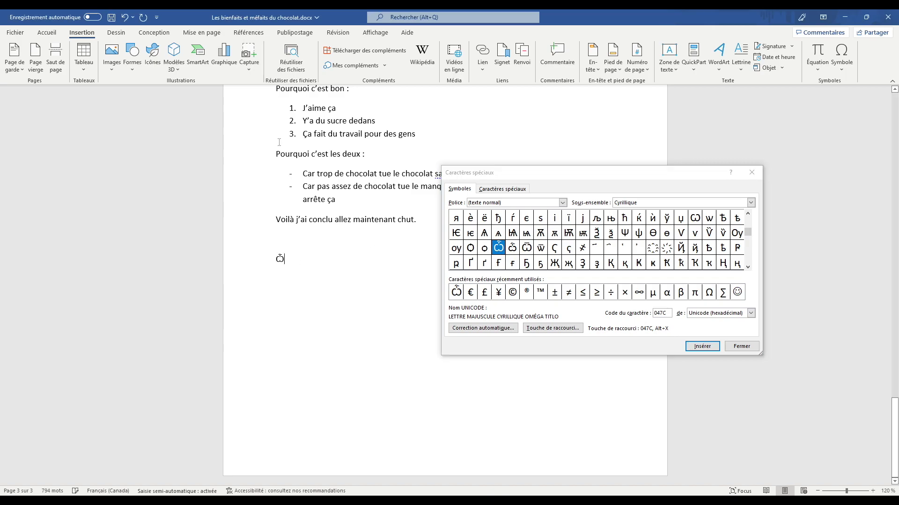
Insert the Cyrillic symbols Ҋ (048A) and љ (0459) after the omega
{"action": "left_click", "coordinate": [509, 176]}
{"action": "left_click", "coordinate": [681, 248]}
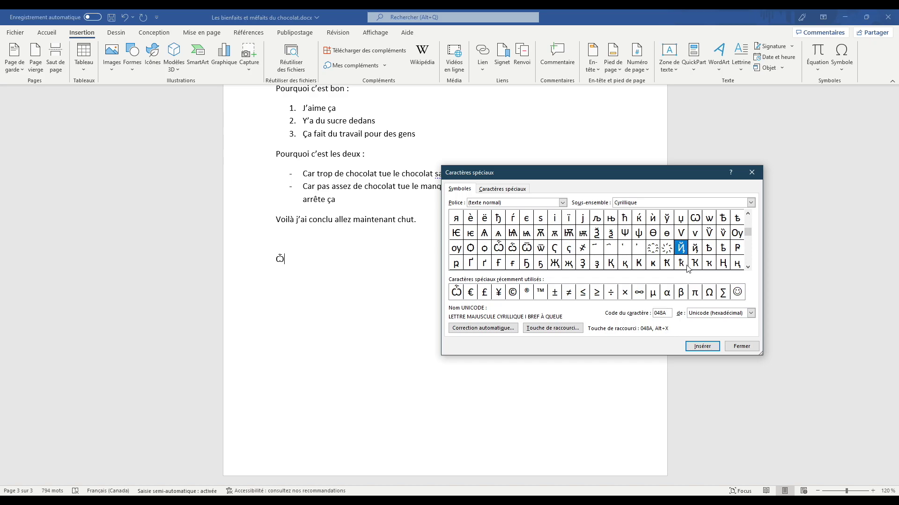
{"action": "left_click", "coordinate": [702, 346]}
{"action": "left_click", "coordinate": [596, 217]}
{"action": "left_click", "coordinate": [702, 346]}
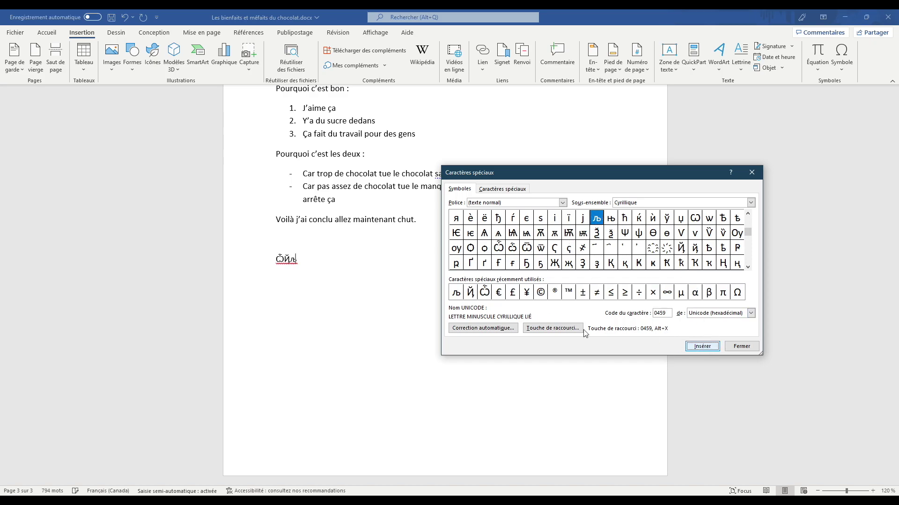
Add the text "qsdsq" after the symbols, followed by the Cyrillic thousands sign (0482)
{"action": "left_click", "coordinate": [391, 275]}
{"action": "type", "text": "qsdsq"}
{"action": "left_click", "coordinate": [695, 356]}
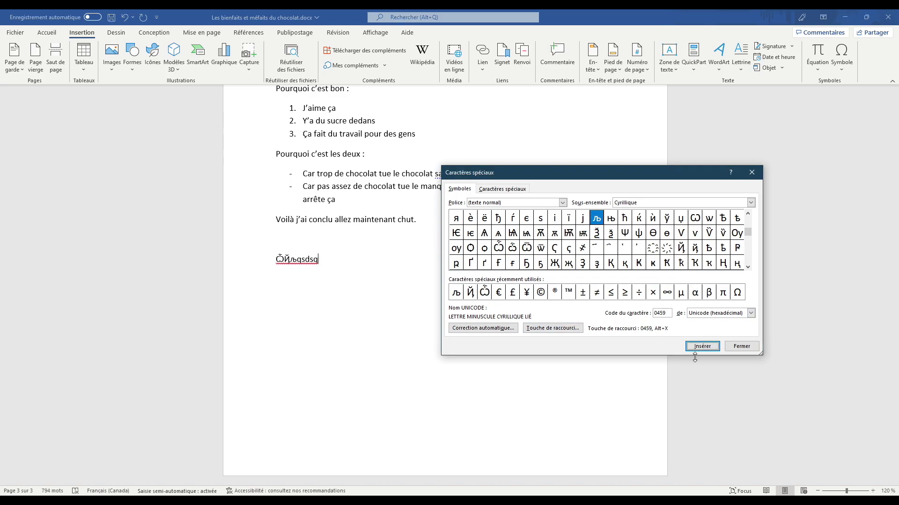
{"action": "left_click", "coordinate": [582, 248]}
{"action": "left_click", "coordinate": [702, 347]}
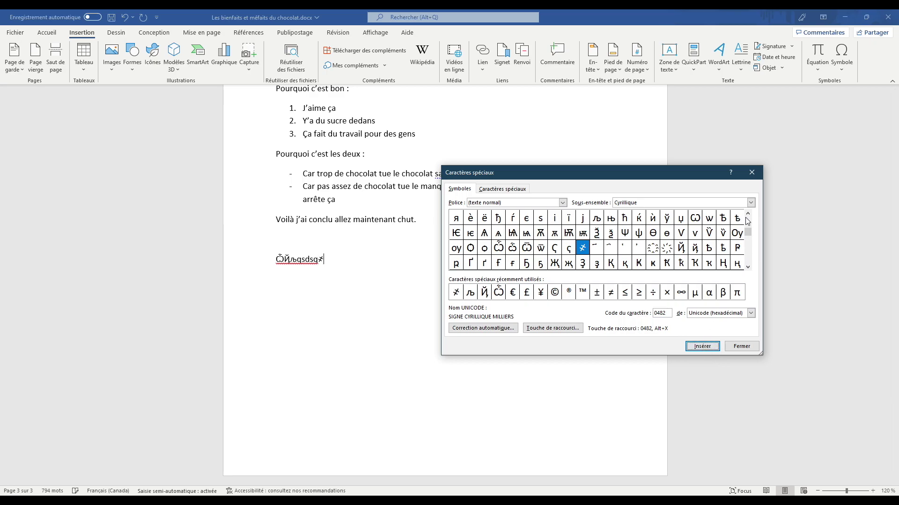
Close the symbol dialog and delete the test line of symbols along with the blank lines below the closing sentence
{"action": "left_click", "coordinate": [751, 173]}
{"action": "double_click", "coordinate": [283, 265]}
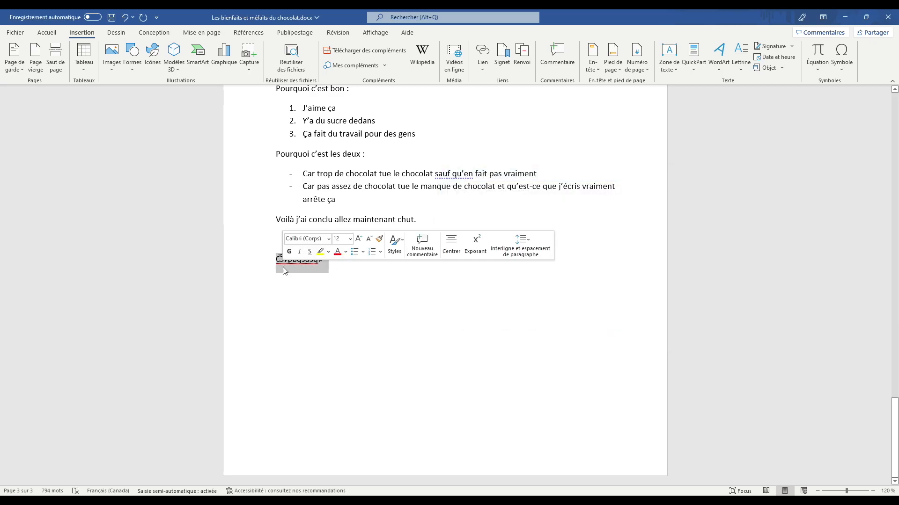
{"action": "key", "text": "BackSpace"}
{"action": "key", "text": "BackSpace"}
{"action": "key", "text": "BackSpace"}
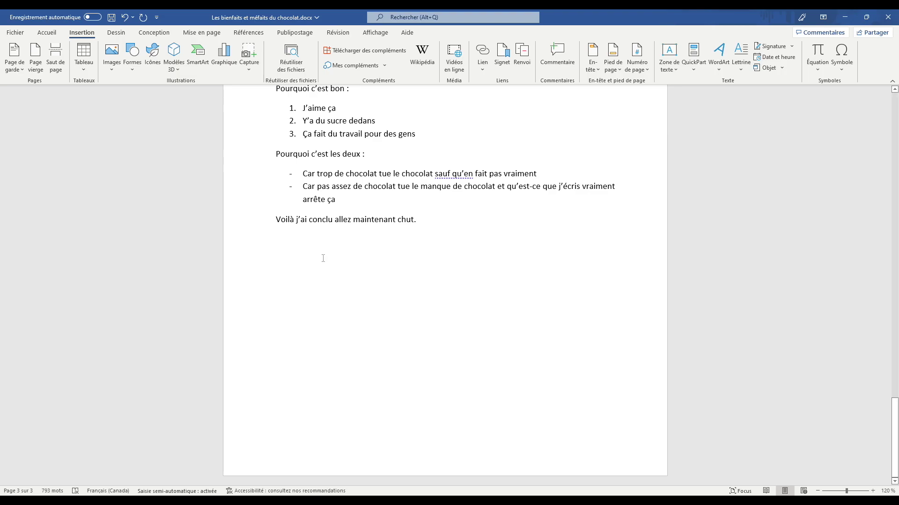
Apply an in-text drop cap to the "A" of "Alors" in the first paragraph of section II, "Pourquoi c'est bon"
{"action": "left_click_drag", "start_coordinate": [895, 437], "coordinate": [894, 132]}
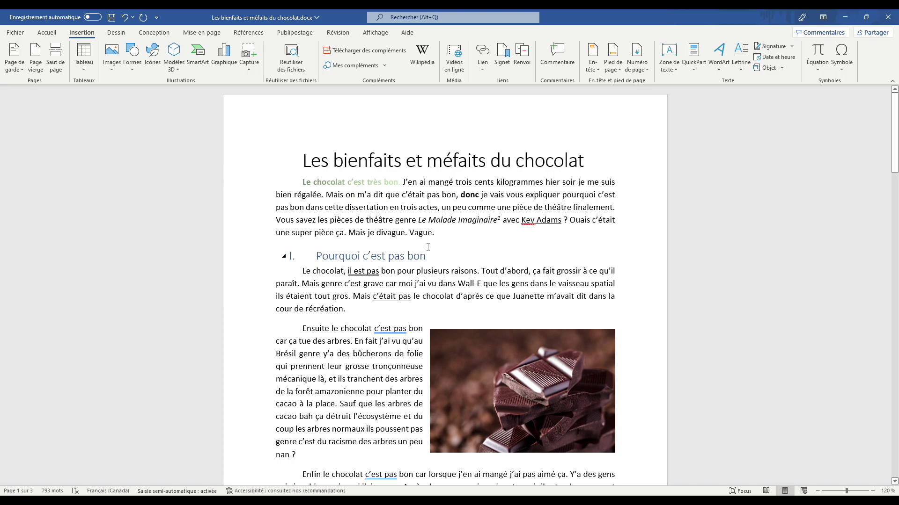
{"action": "scroll", "coordinate": [387, 226], "scroll_direction": "down", "scroll_amount": 10}
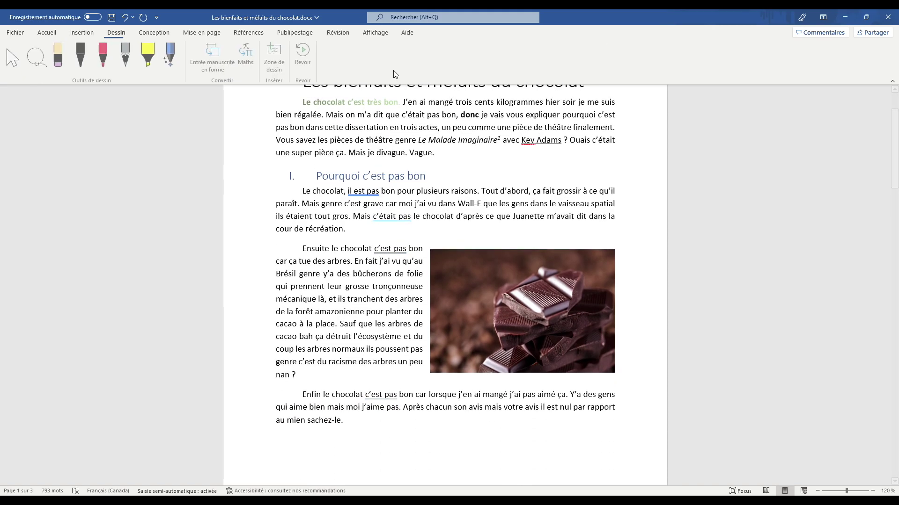
{"action": "left_click", "coordinate": [338, 32]}
{"action": "scroll", "coordinate": [305, 49], "scroll_direction": "up", "scroll_amount": 6}
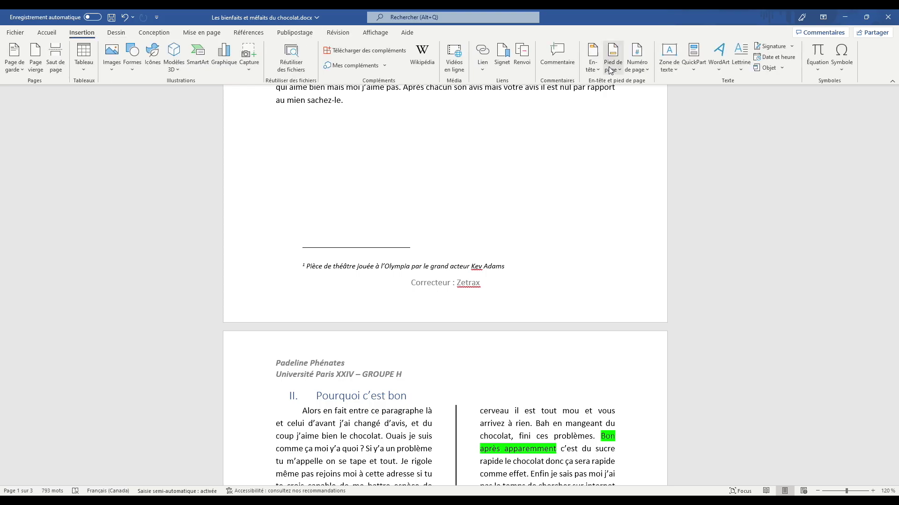
{"action": "scroll", "coordinate": [353, 308], "scroll_direction": "down", "scroll_amount": 3}
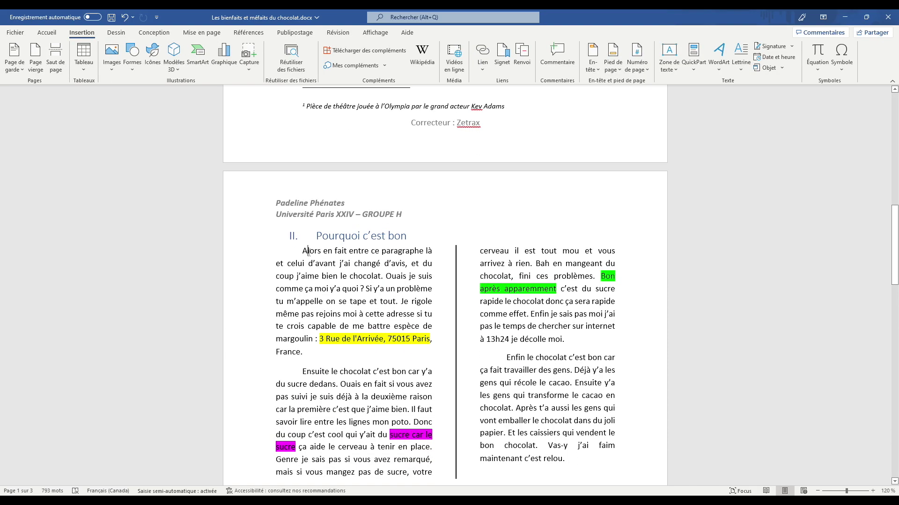
{"action": "left_click_drag", "start_coordinate": [302, 251], "coordinate": [308, 252]}
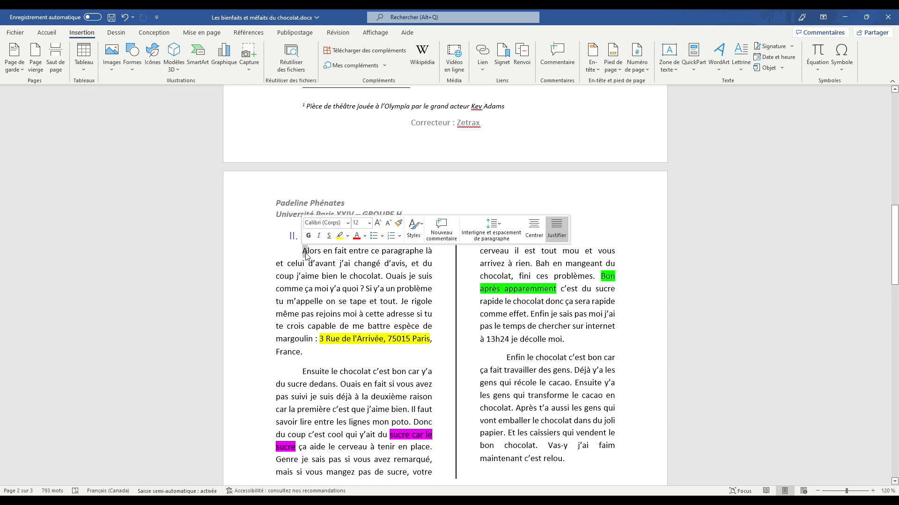
{"action": "left_click", "coordinate": [740, 65]}
{"action": "left_click", "coordinate": [785, 113]}
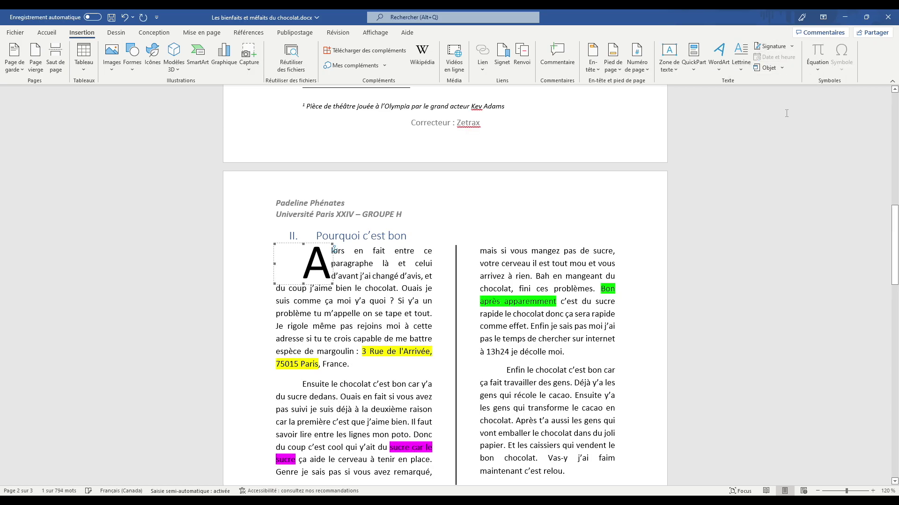
{"action": "left_click", "coordinate": [408, 297]}
{"action": "scroll", "coordinate": [409, 298], "scroll_direction": "down", "scroll_amount": 6}
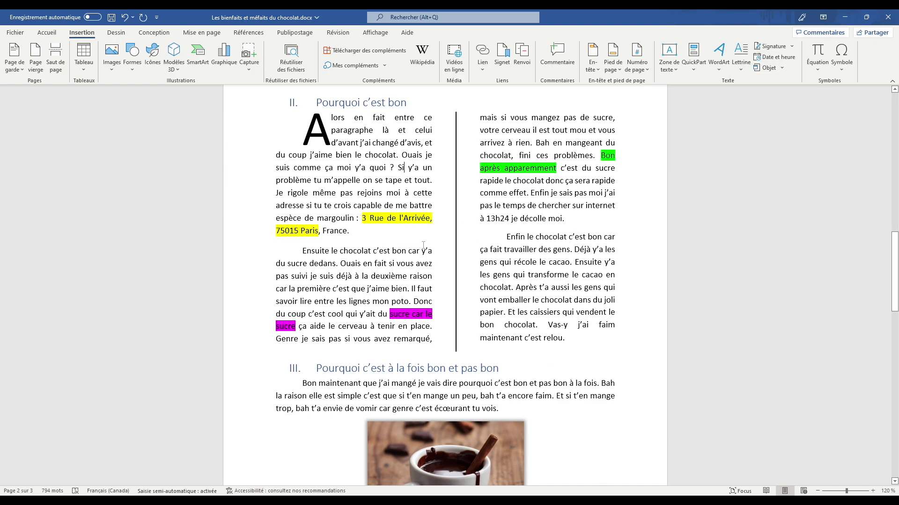
{"action": "scroll", "coordinate": [423, 247], "scroll_direction": "up", "scroll_amount": 6}
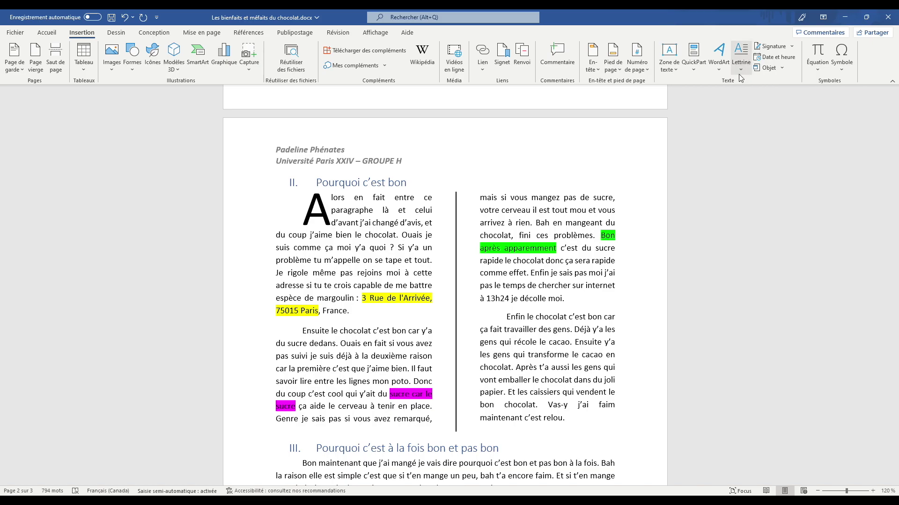
Review the drop cap paragraph in section II, "Pourquoi c'est bon", and return to the essay's title and introduction
{"action": "left_click", "coordinate": [330, 210]}
{"action": "left_click", "coordinate": [360, 247]}
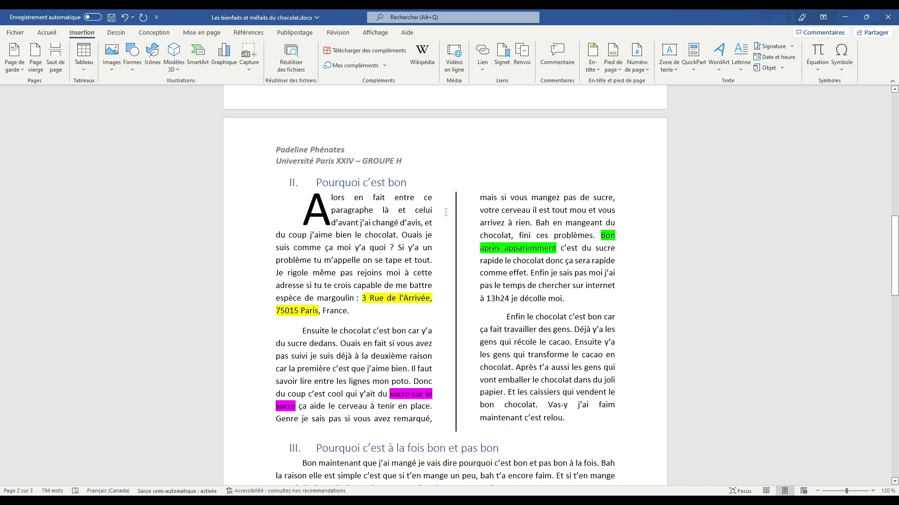
{"action": "scroll", "coordinate": [520, 346], "scroll_direction": "up", "scroll_amount": 1}
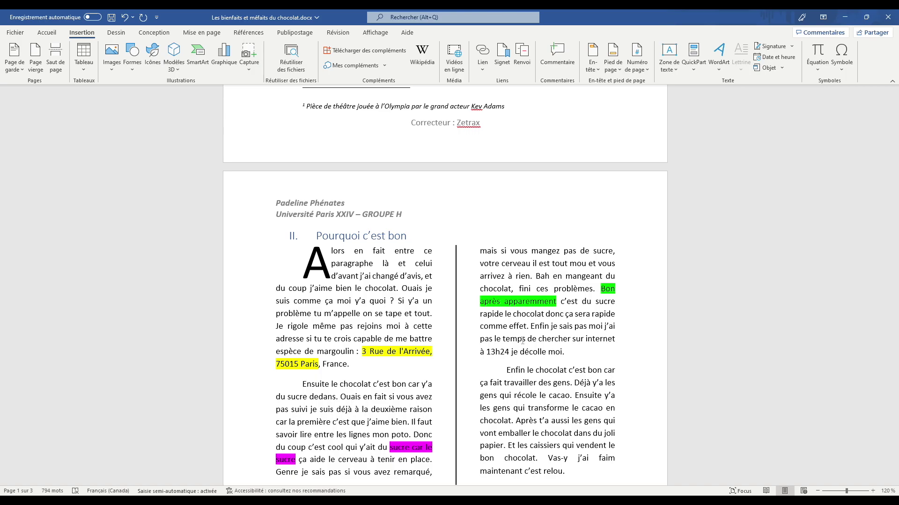
{"action": "scroll", "coordinate": [67, 168], "scroll_direction": "up", "scroll_amount": 1}
{"action": "left_click", "coordinate": [47, 33]}
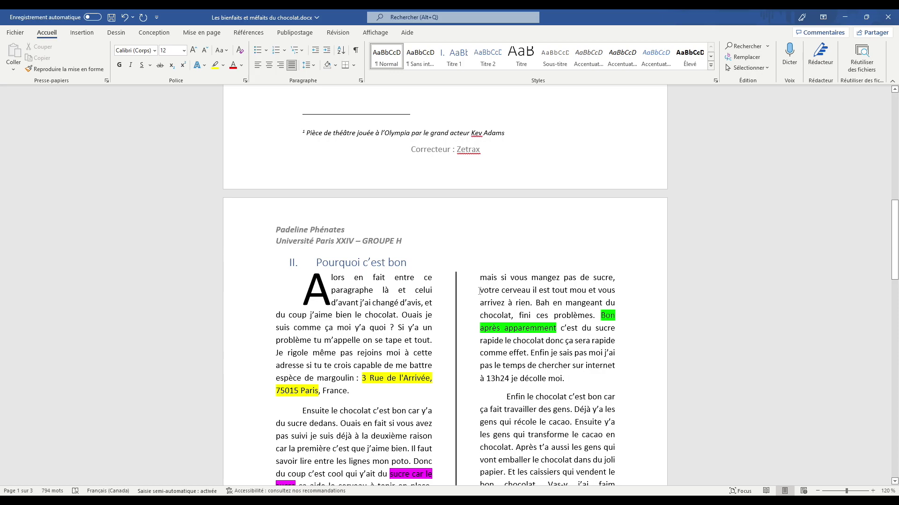
{"action": "scroll", "coordinate": [479, 291], "scroll_direction": "up", "scroll_amount": 1}
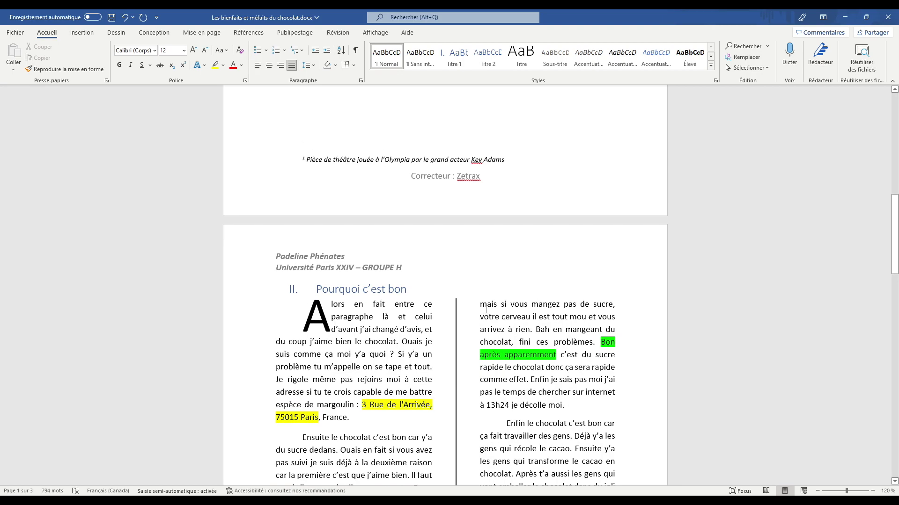
{"action": "scroll", "coordinate": [486, 309], "scroll_direction": "down", "scroll_amount": 4}
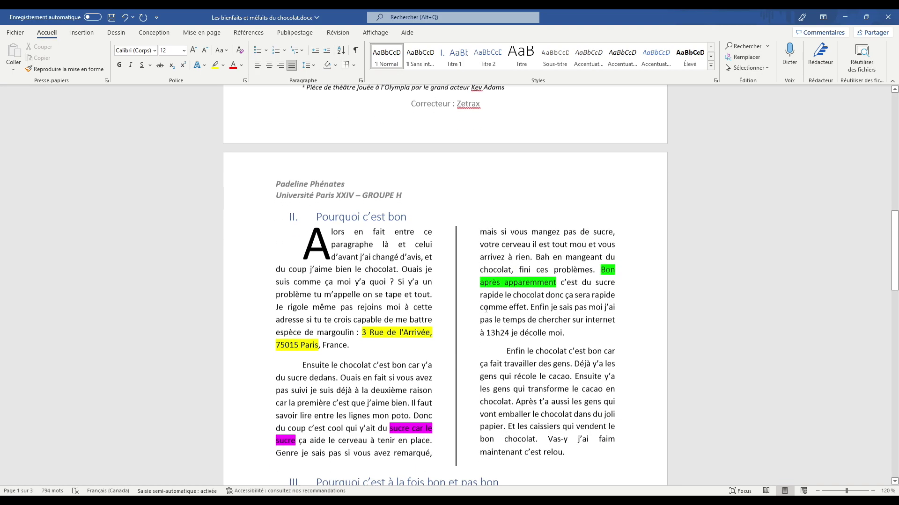
{"action": "scroll", "coordinate": [476, 360], "scroll_direction": "up", "scroll_amount": 10}
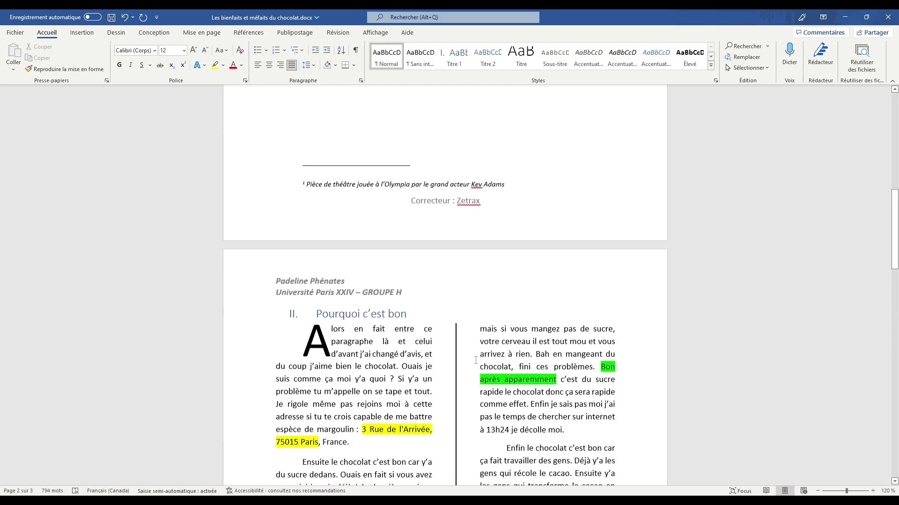
{"action": "scroll", "coordinate": [492, 309], "scroll_direction": "up", "scroll_amount": 2}
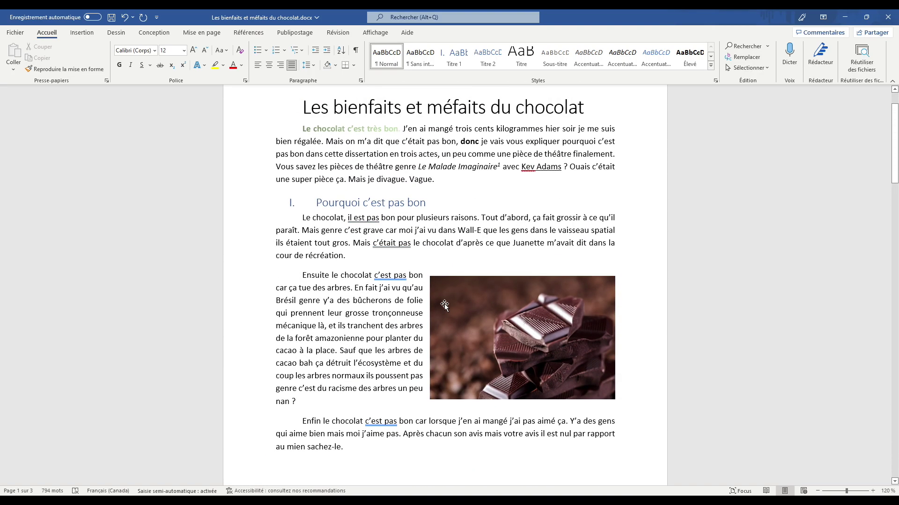